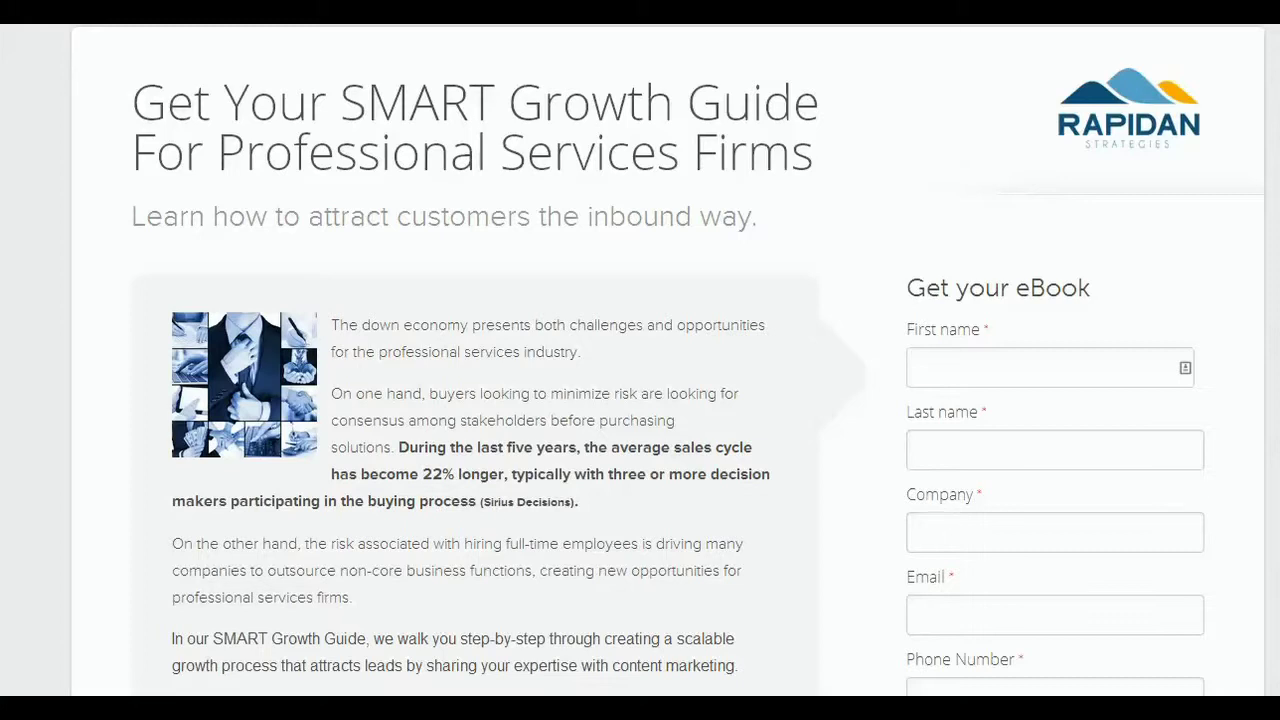
scroll(668, 360, down, 4)
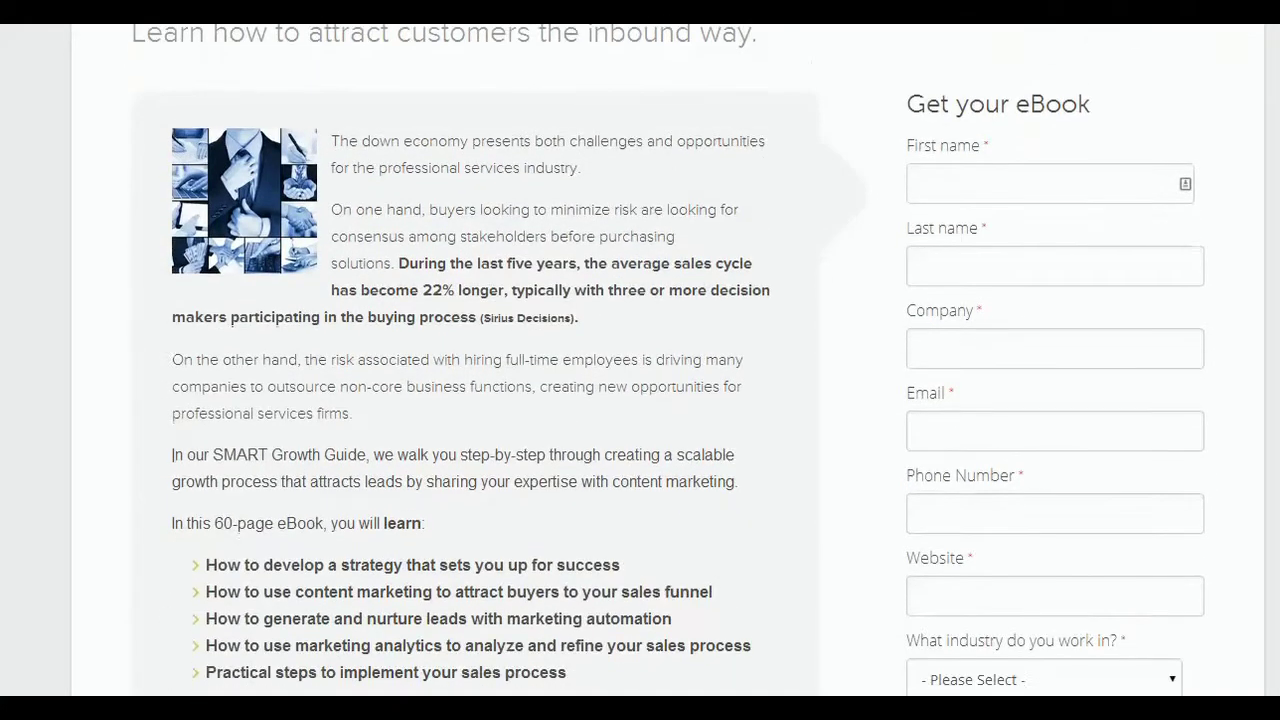
scroll(668, 360, down, 1)
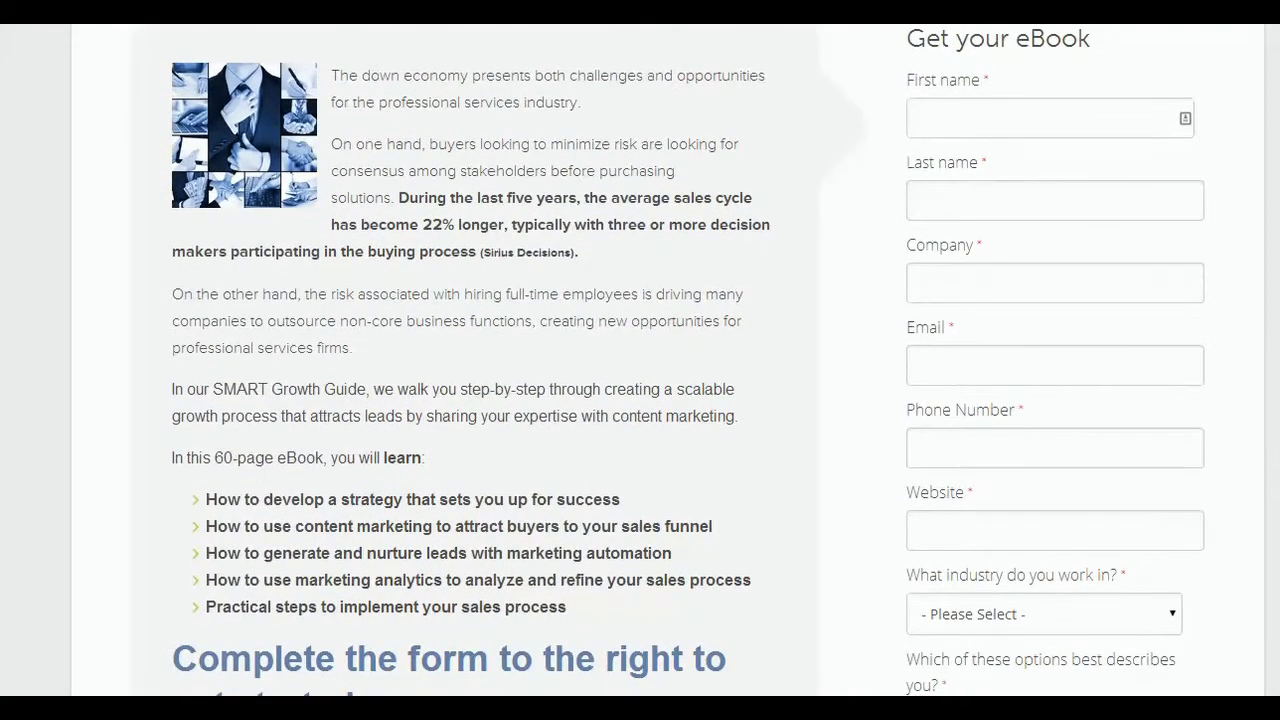
scroll(668, 360, down, 3)
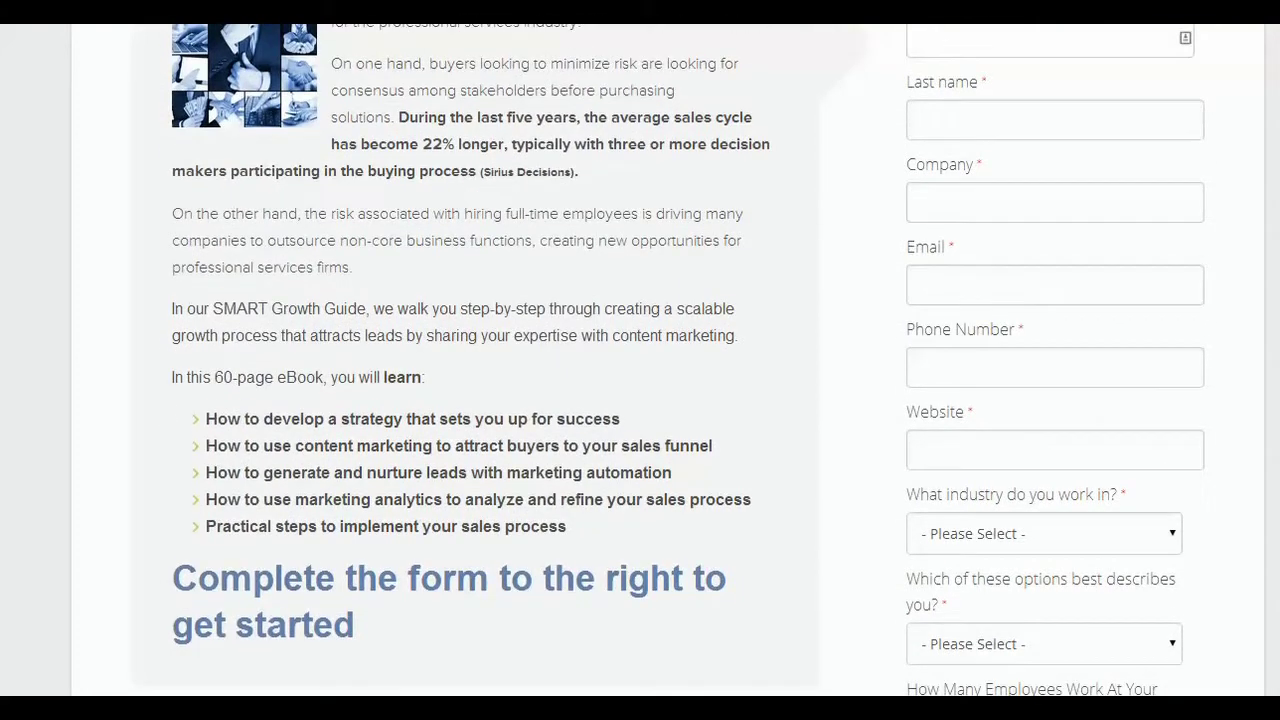
scroll(668, 360, down, 5)
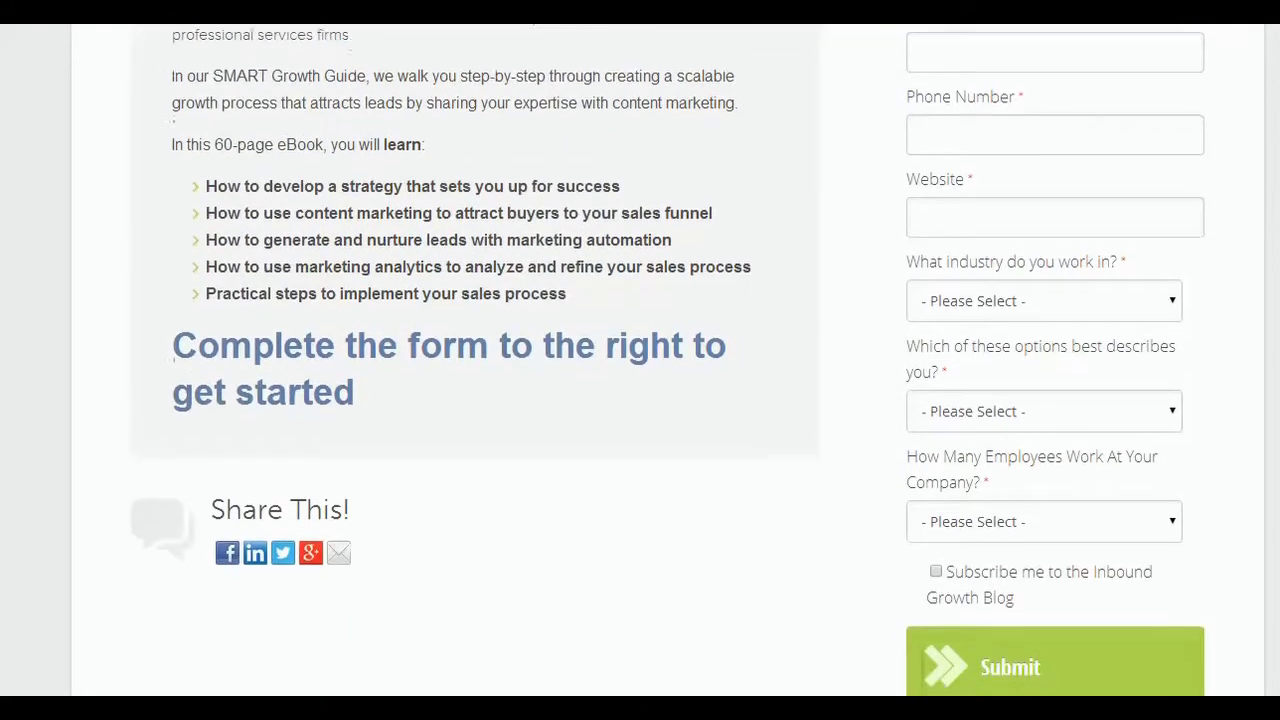
scroll(668, 360, down, 2)
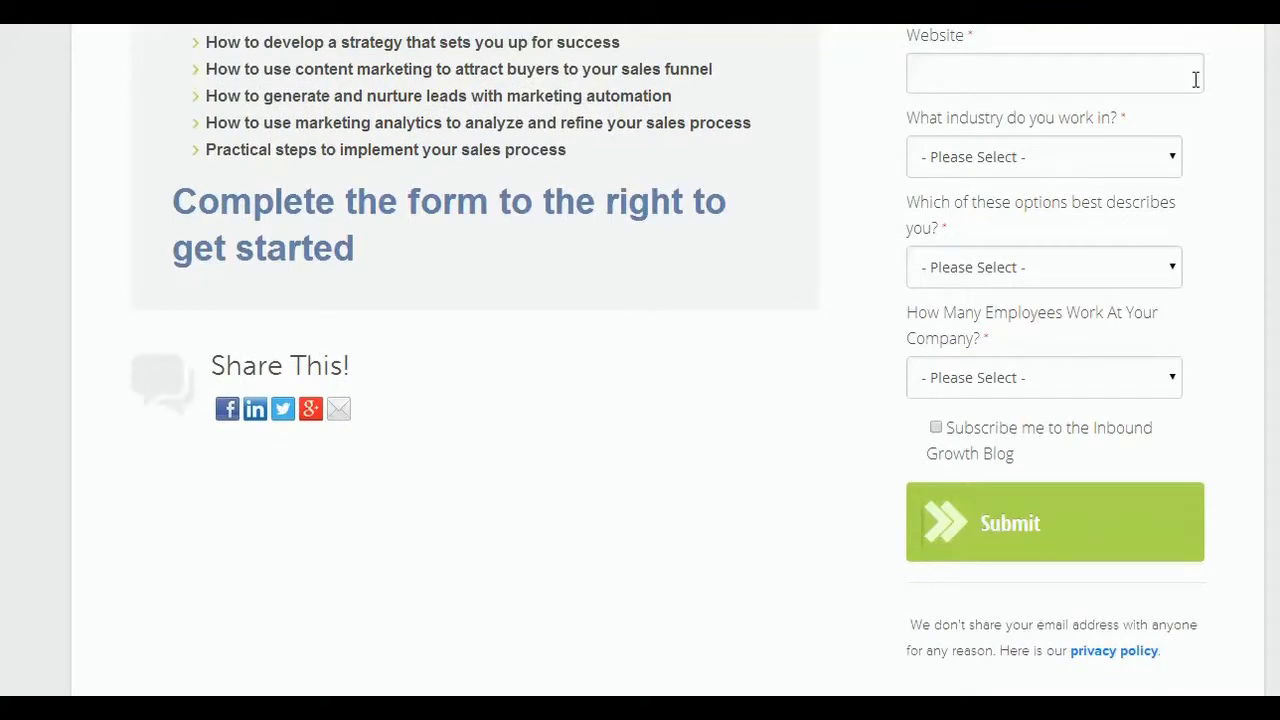
Step: Look through the industry, describes-you and employee-count dropdown options, leaving each unanswered
click(1172, 152)
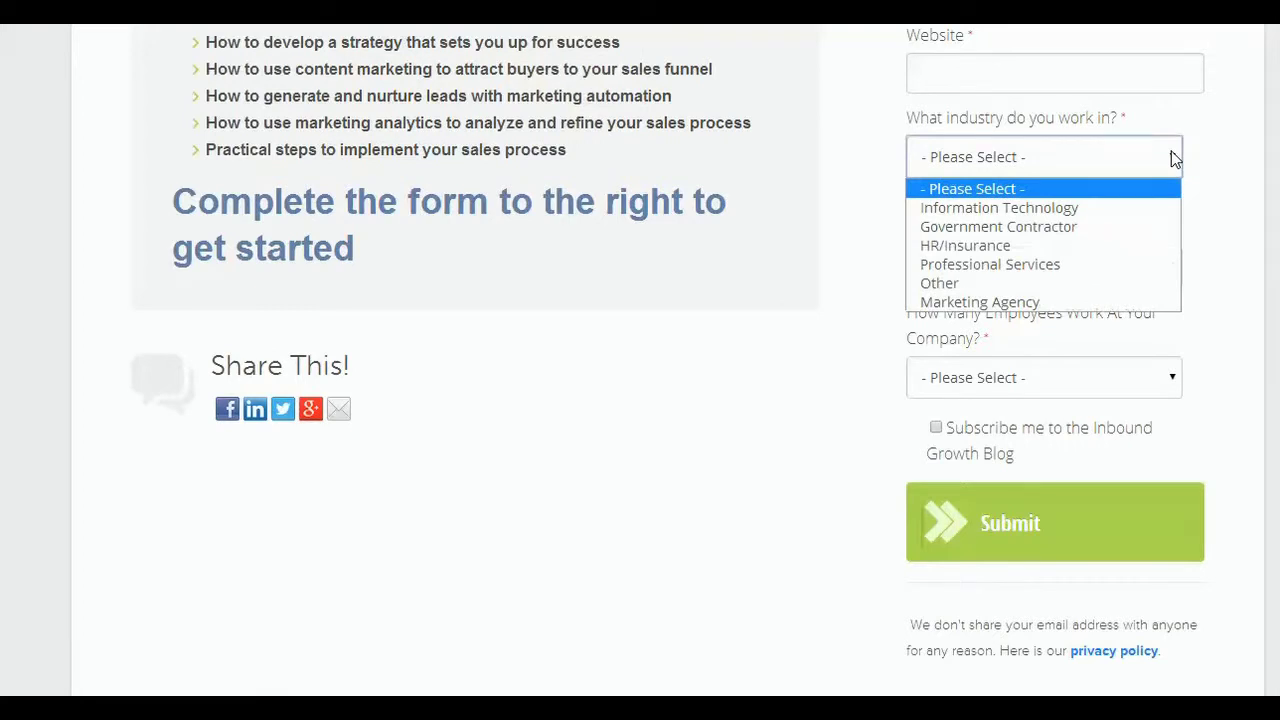
click(1216, 162)
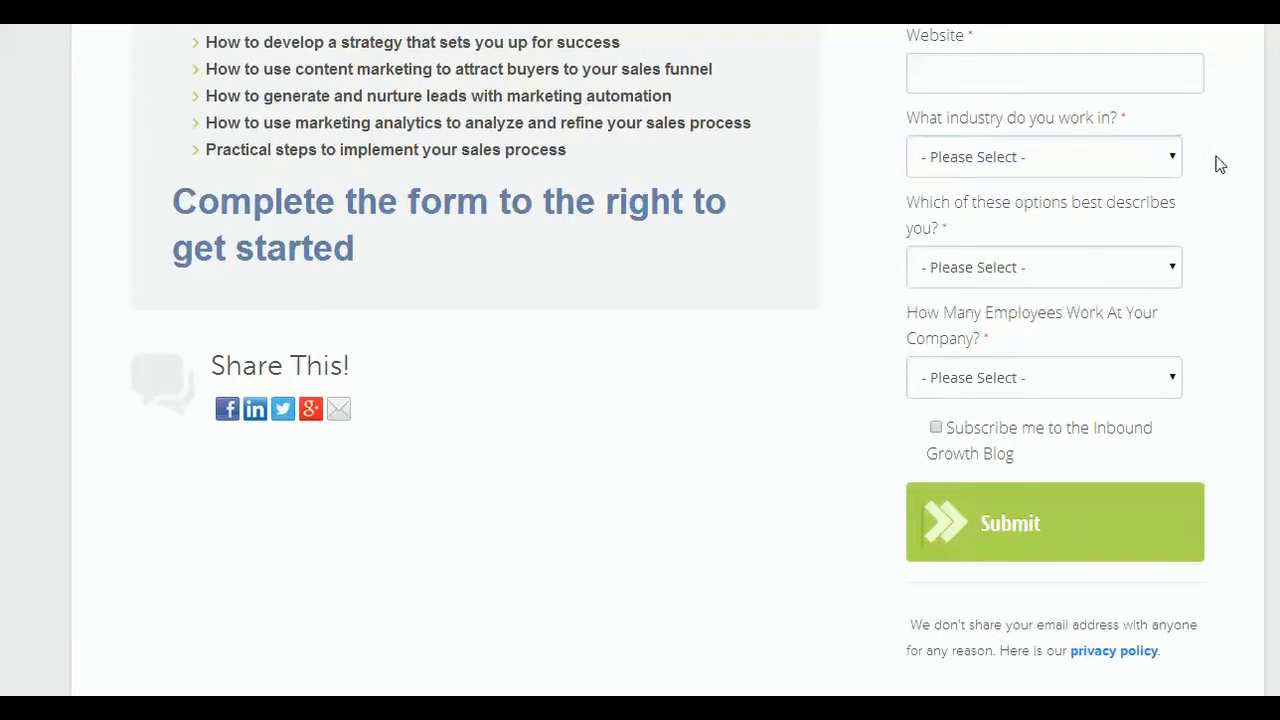
click(1165, 268)
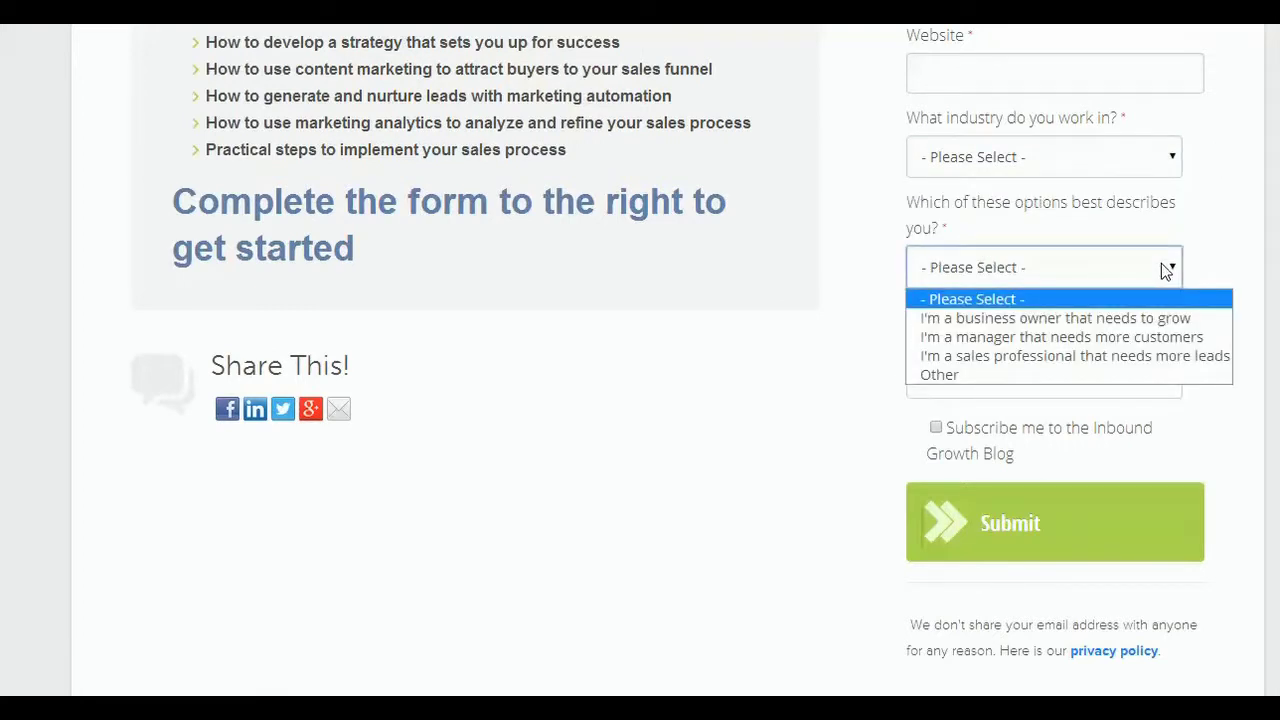
click(1213, 268)
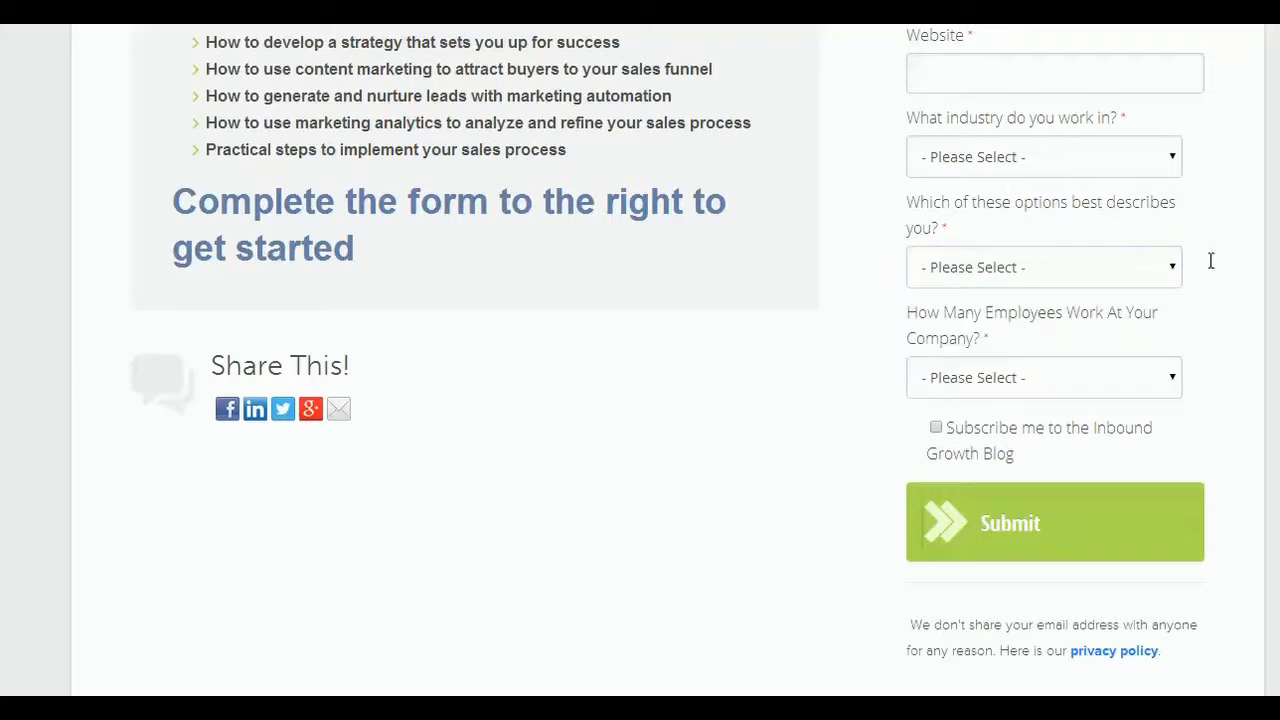
click(1171, 380)
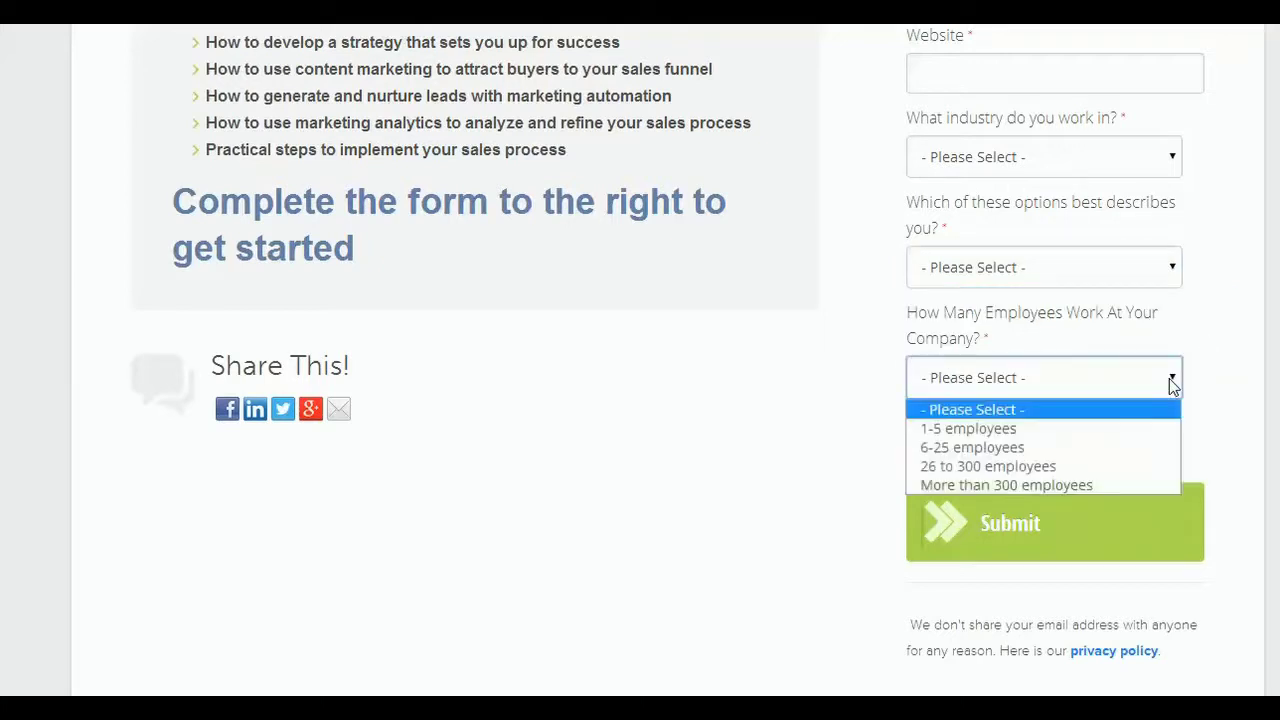
click(1235, 279)
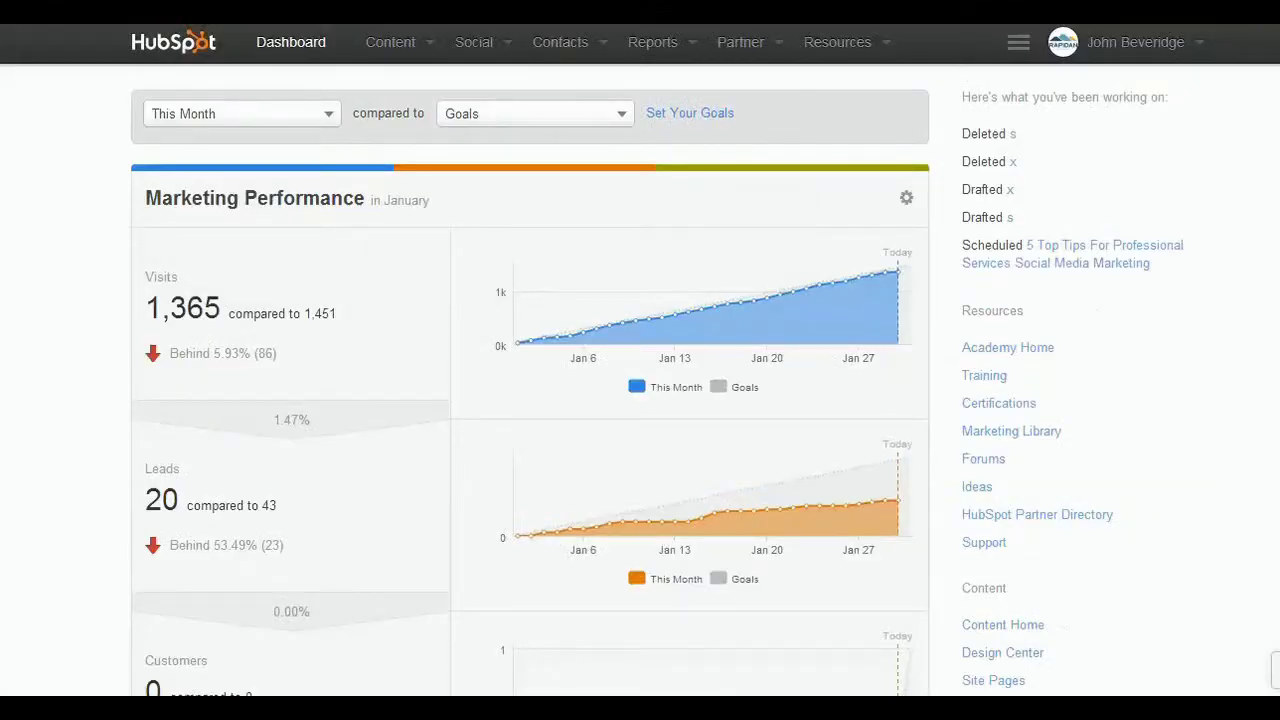
Step: Go to Contacts > Lists and open the Professional Service list of 29 contacts
click(605, 50)
click(545, 147)
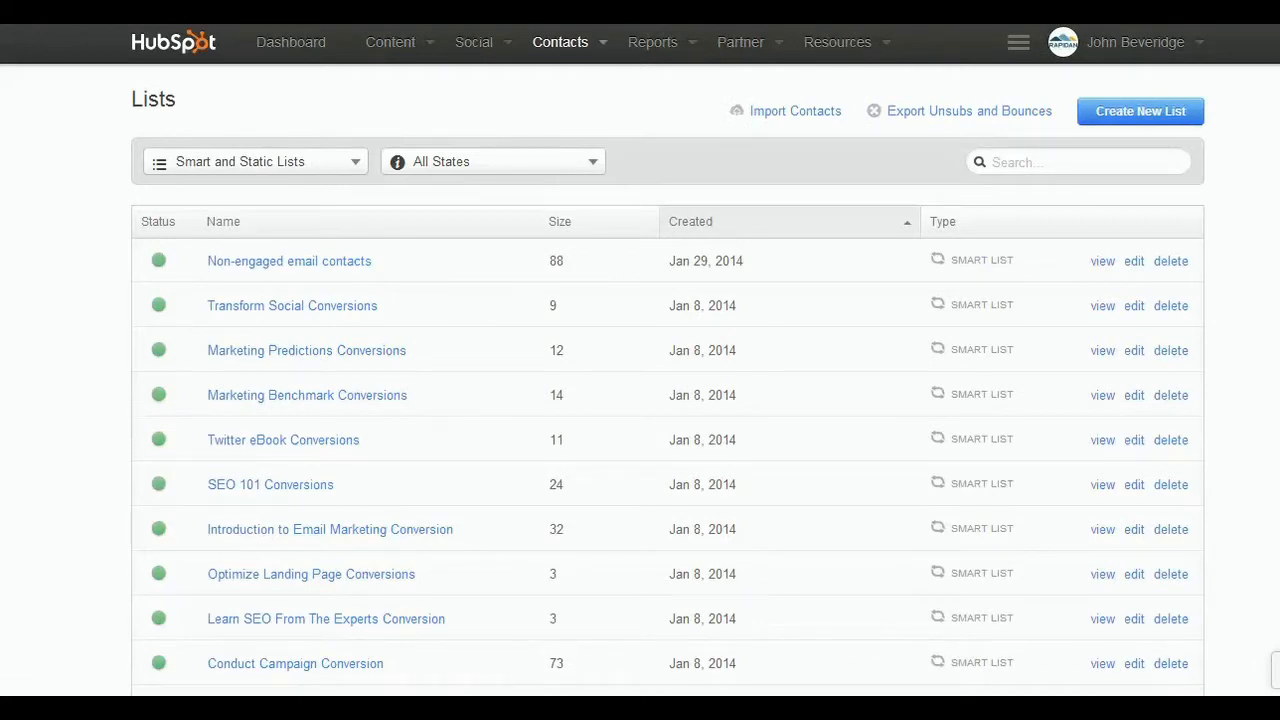
scroll(668, 360, down, 8)
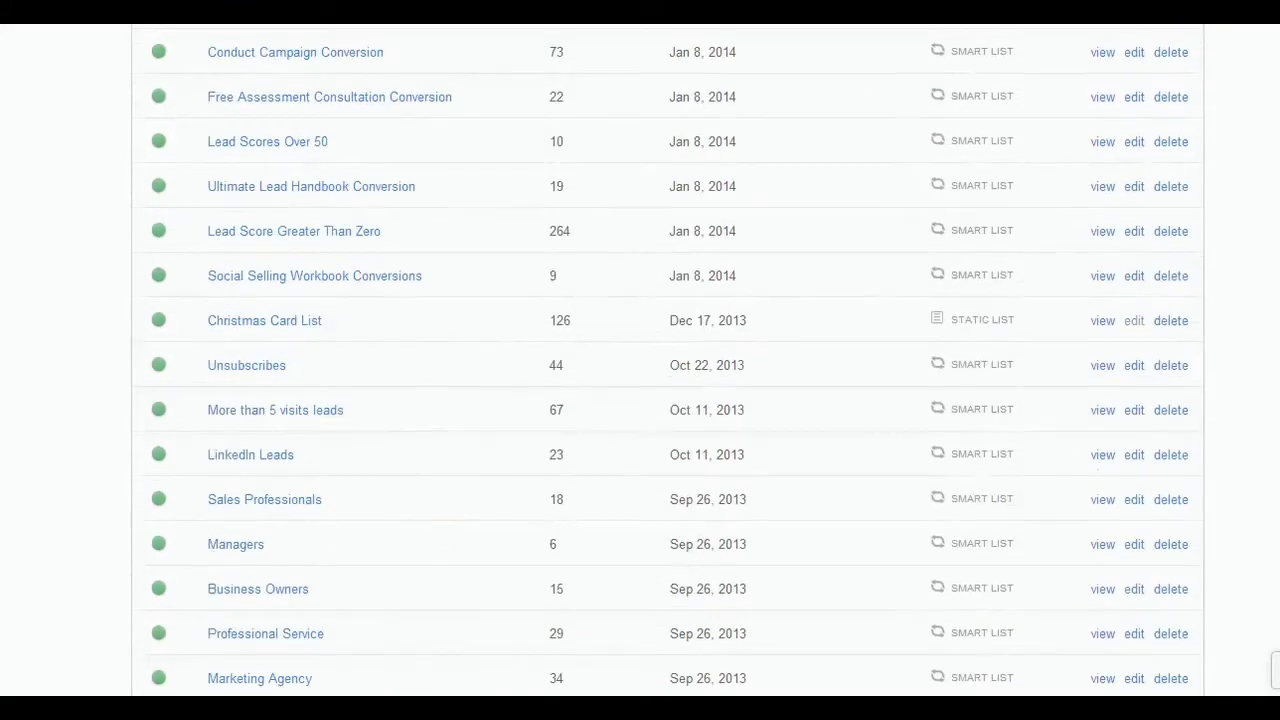
scroll(668, 360, down, 2)
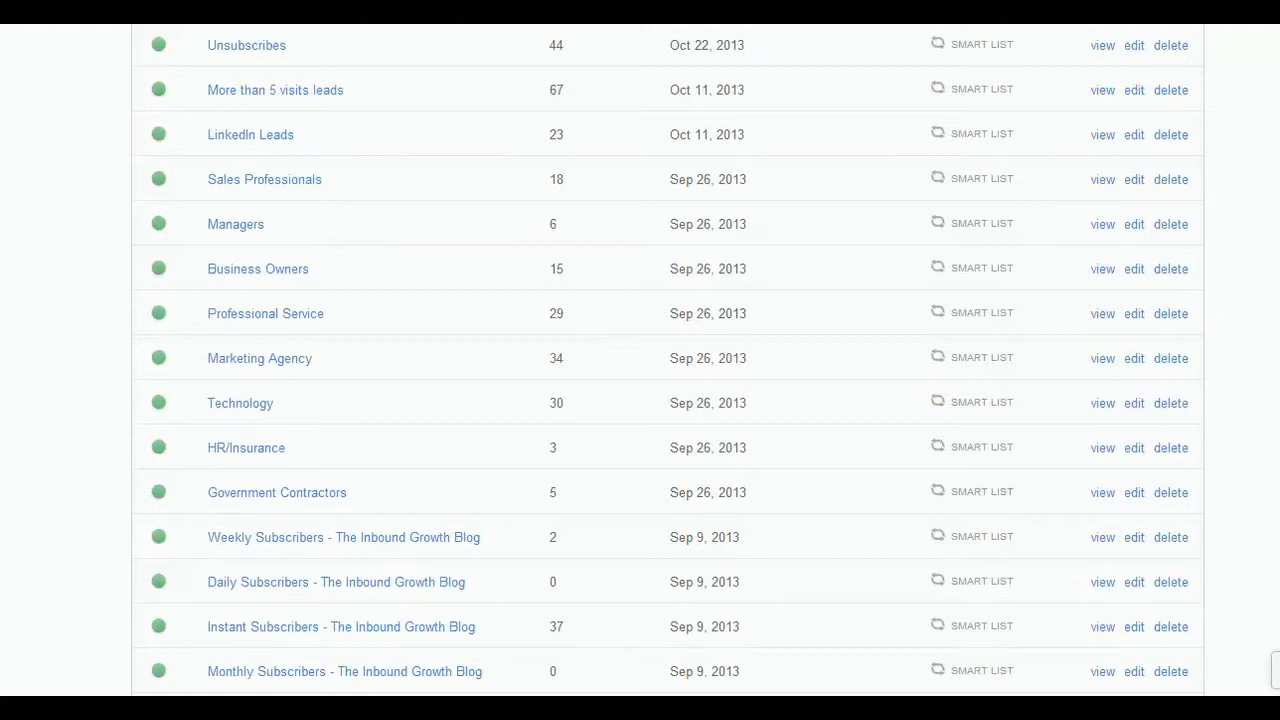
scroll(668, 364, up, 8)
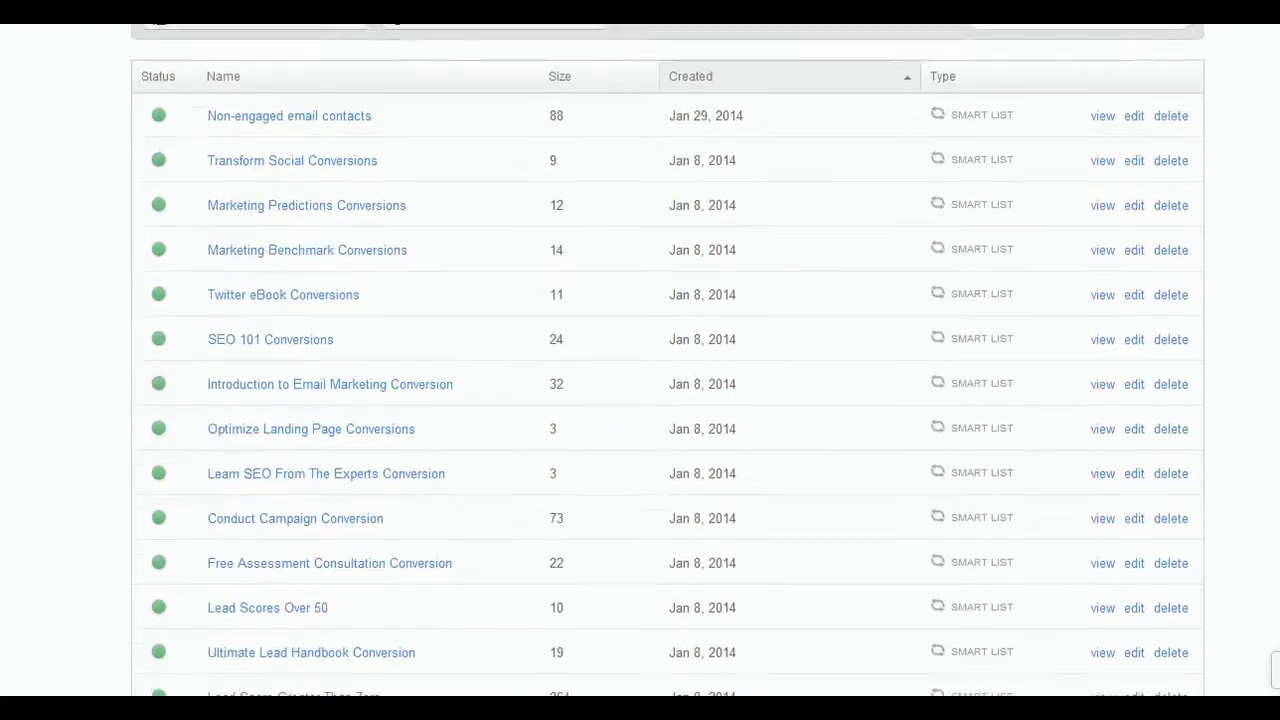
scroll(668, 360, down, 3)
scroll(668, 360, down, 7)
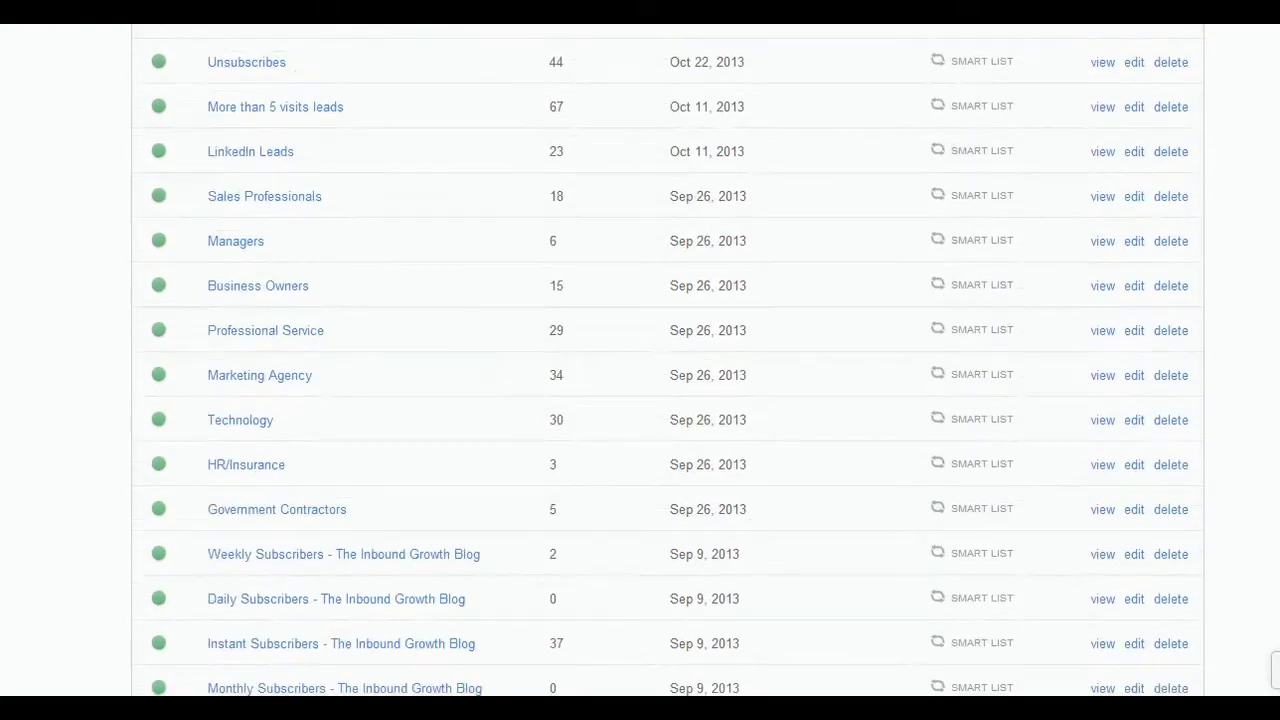
click(268, 332)
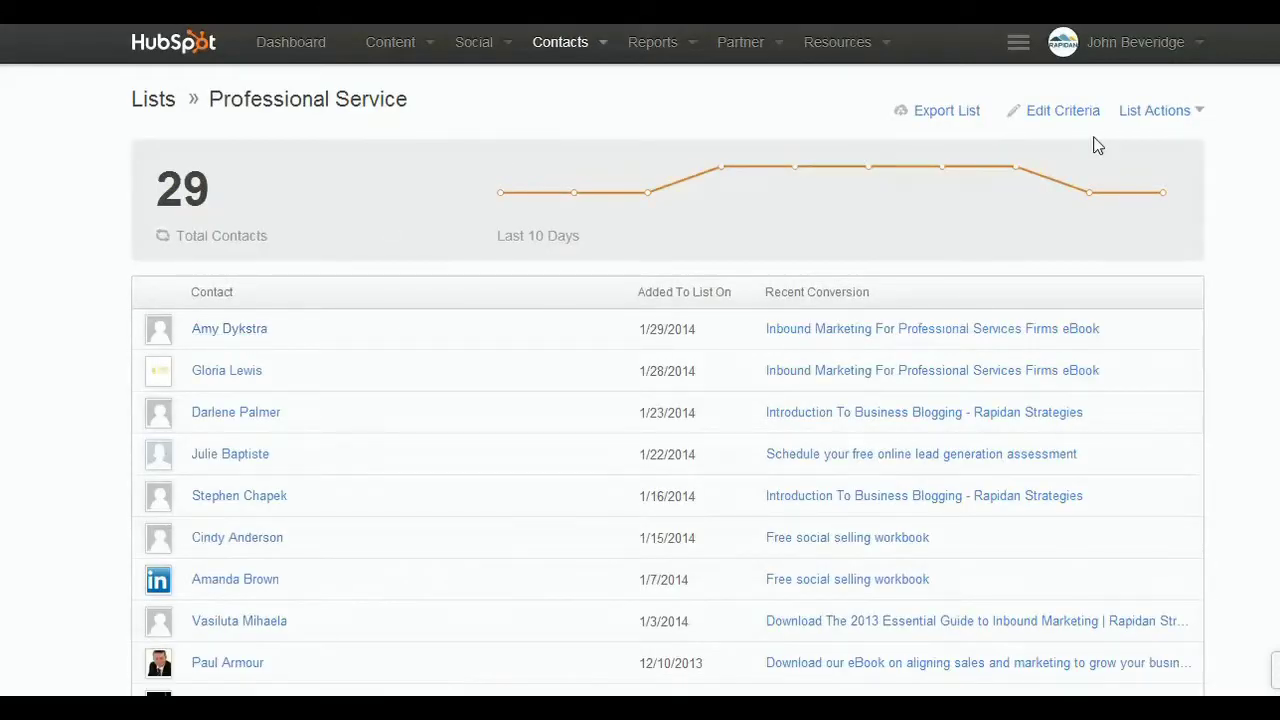
Step: Show the Professional Service list's criteria: industry equals Professional Services
click(1050, 111)
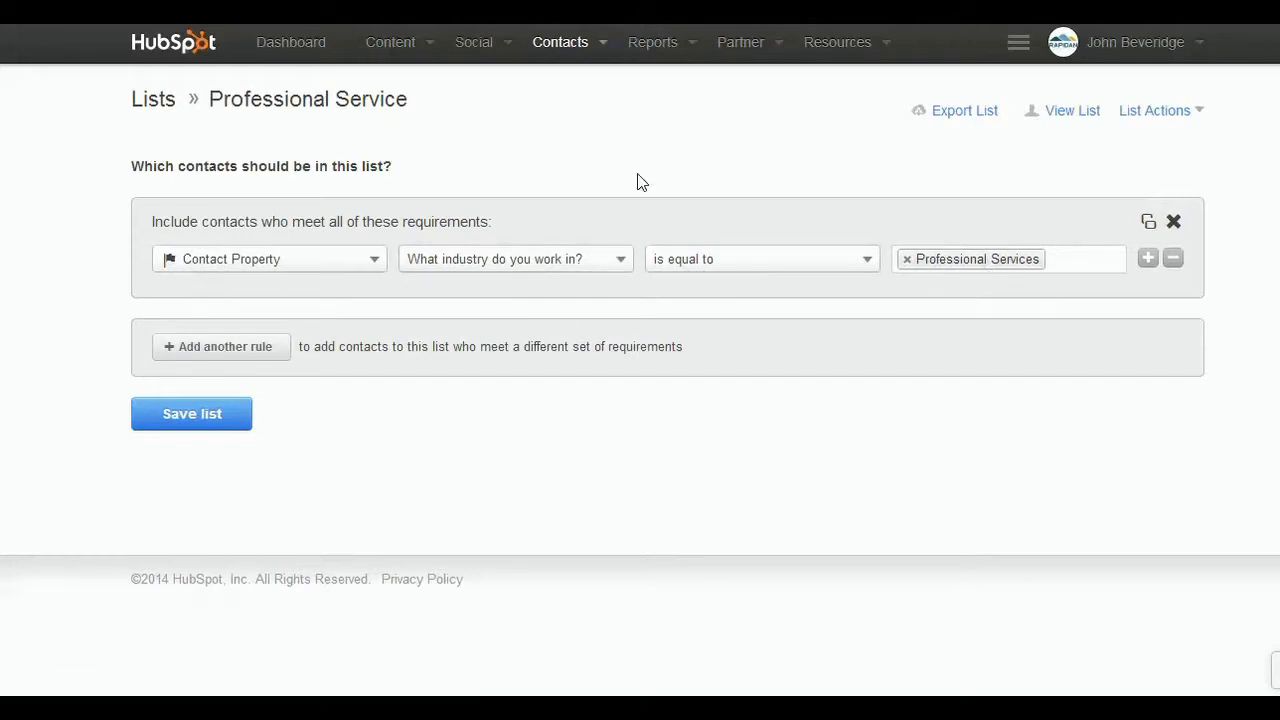
Step: Create an email named 'PS' from the 1 Column Above Body template under Content > Email
click(432, 50)
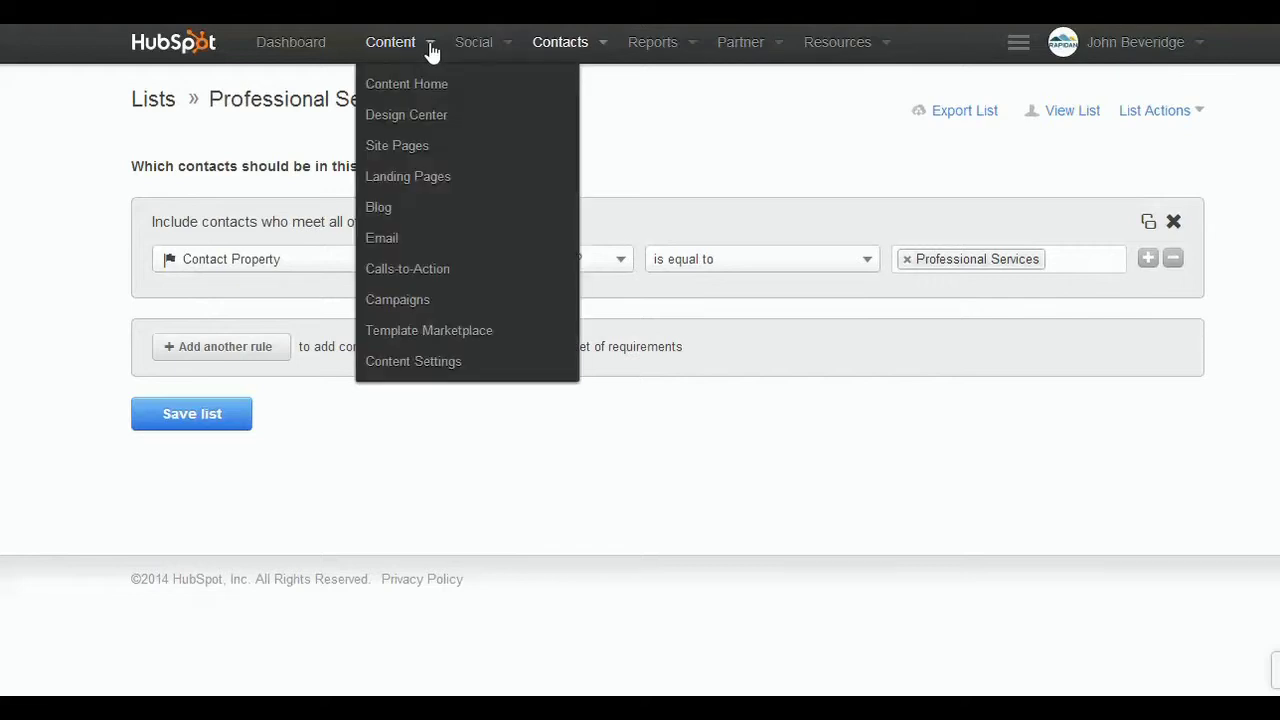
click(386, 237)
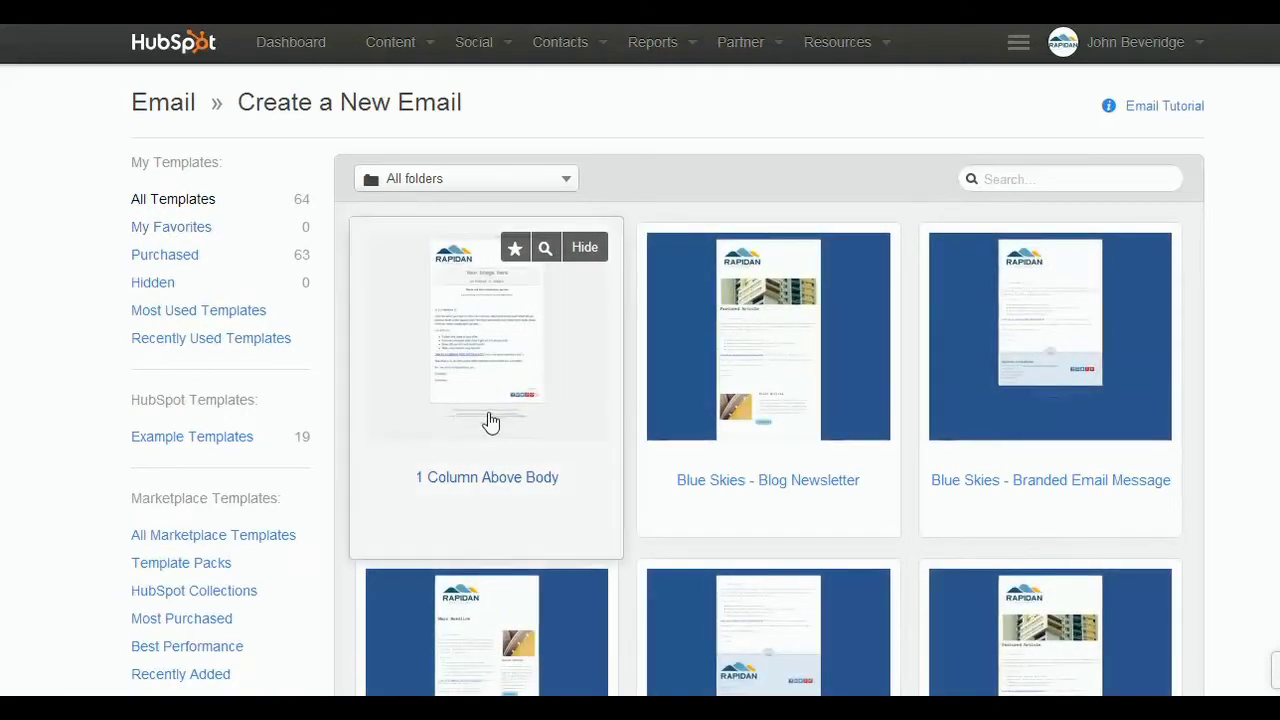
click(490, 422)
click(445, 512)
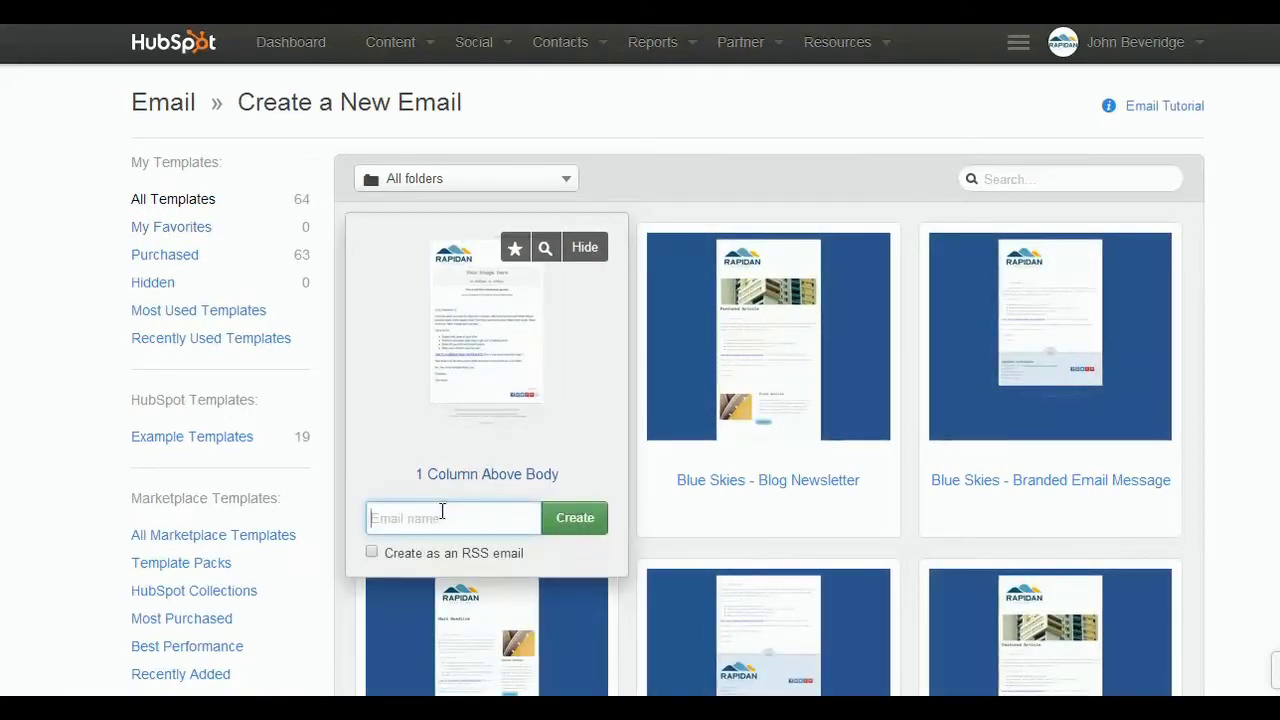
text(PS)
click(561, 535)
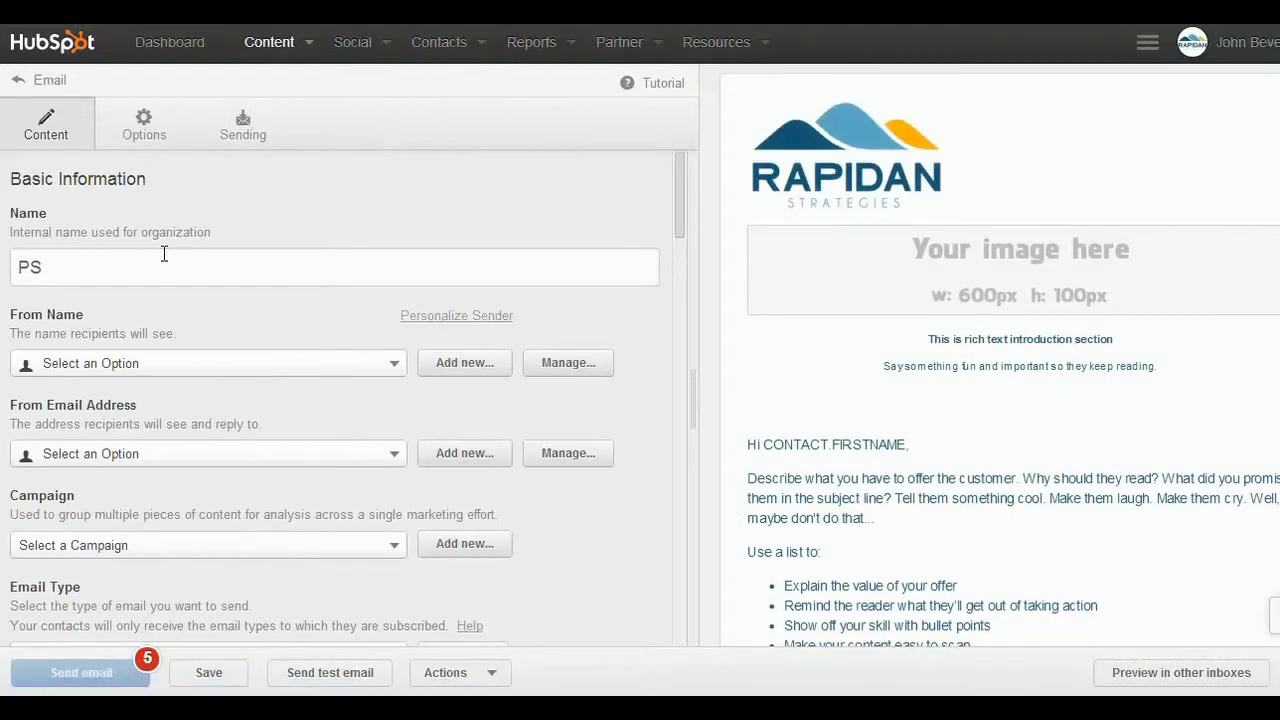
Step: On the Sending tab, add Professional Service (29 members) as the PS email's recipient list
click(238, 134)
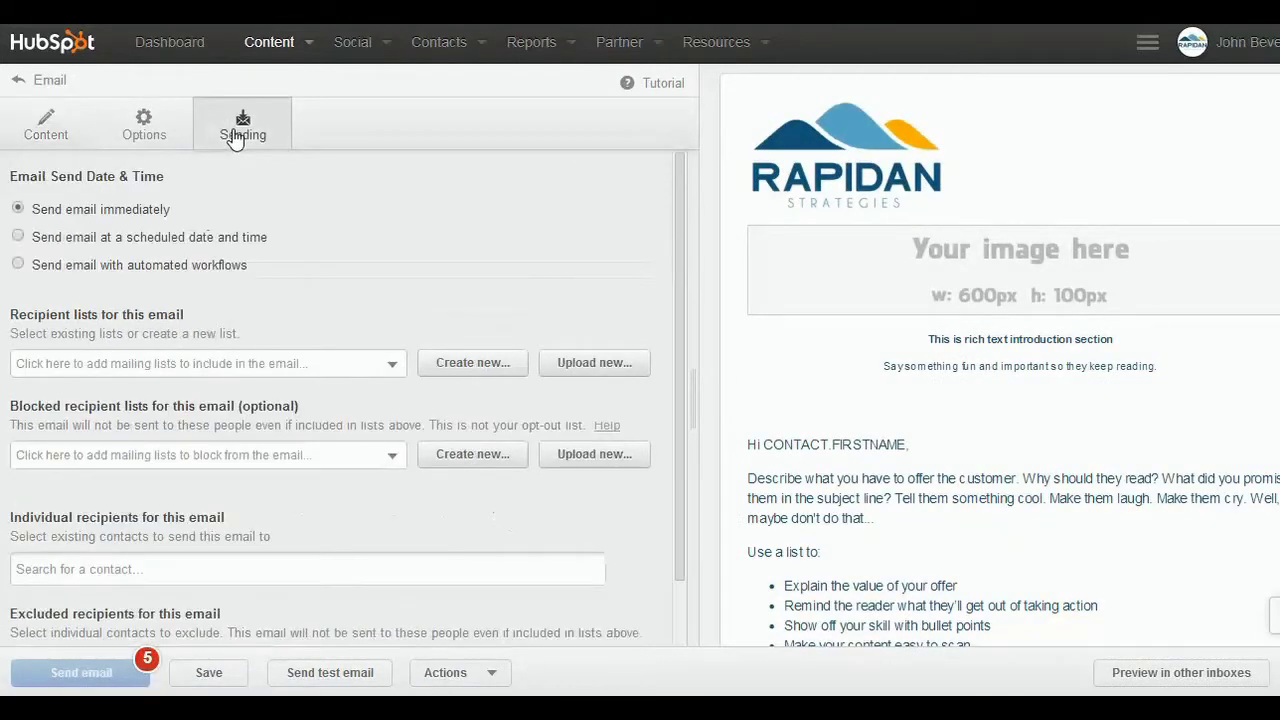
click(143, 362)
text(prof)
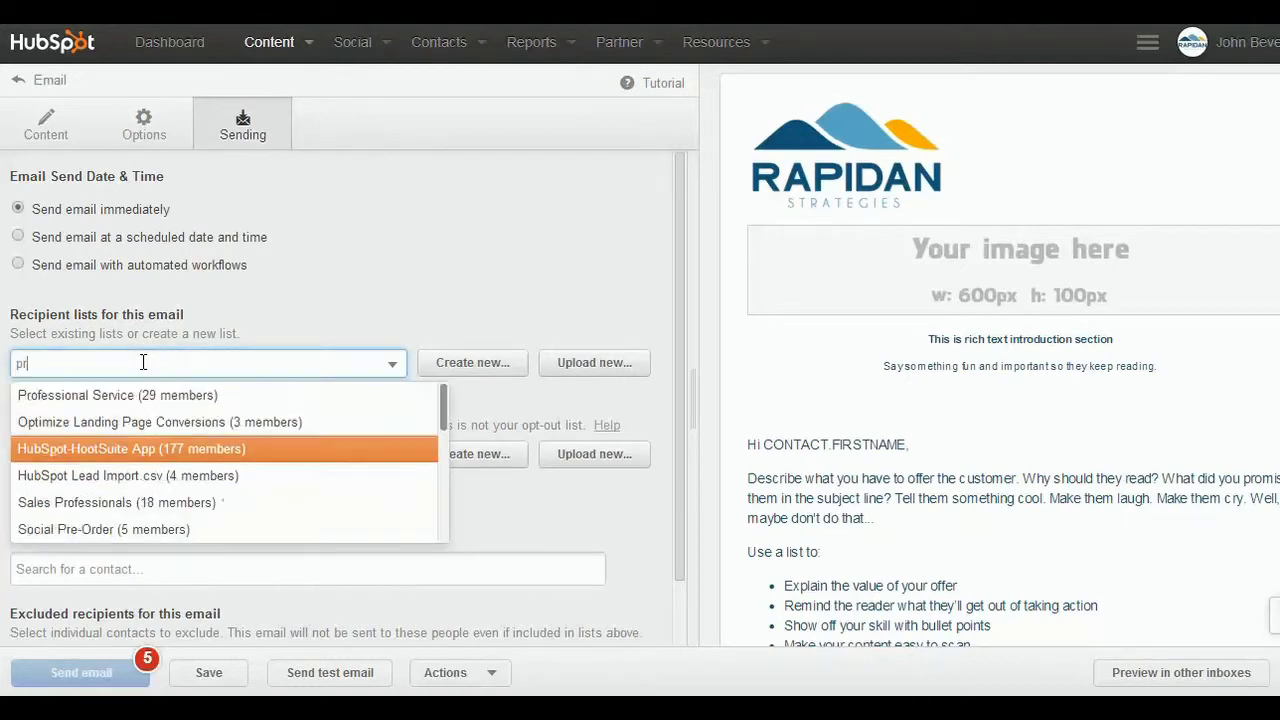
click(139, 392)
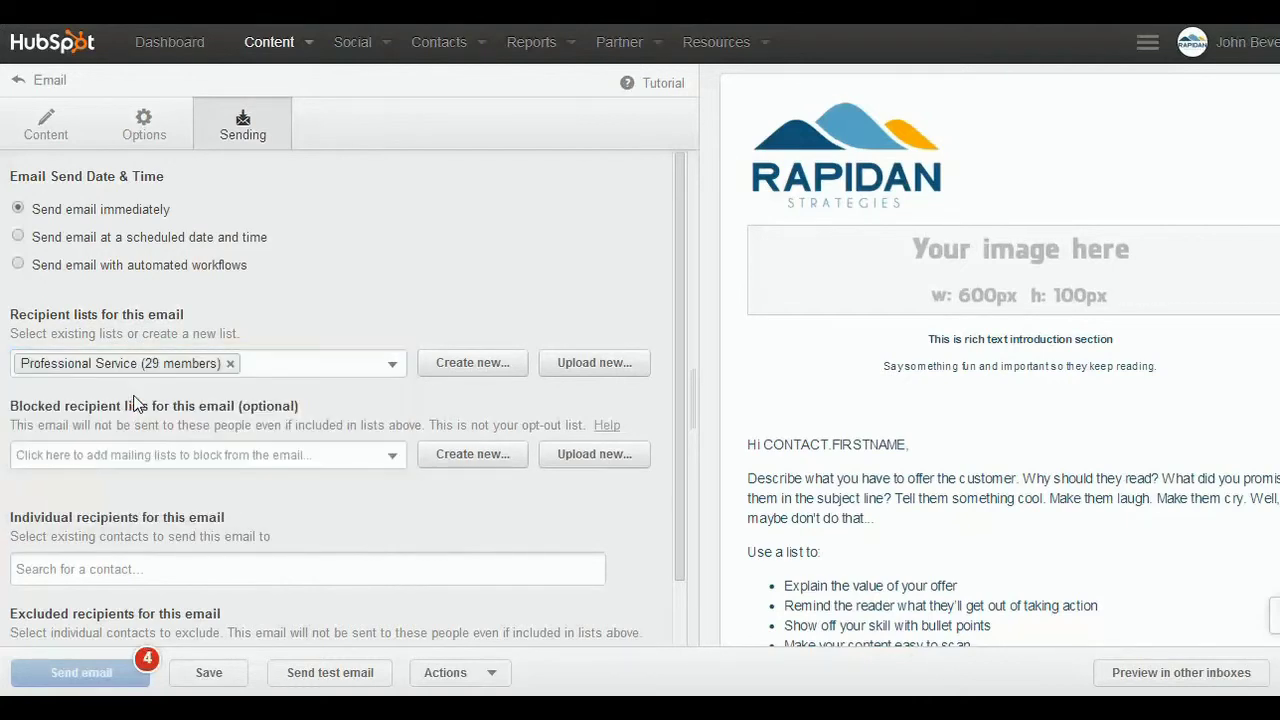